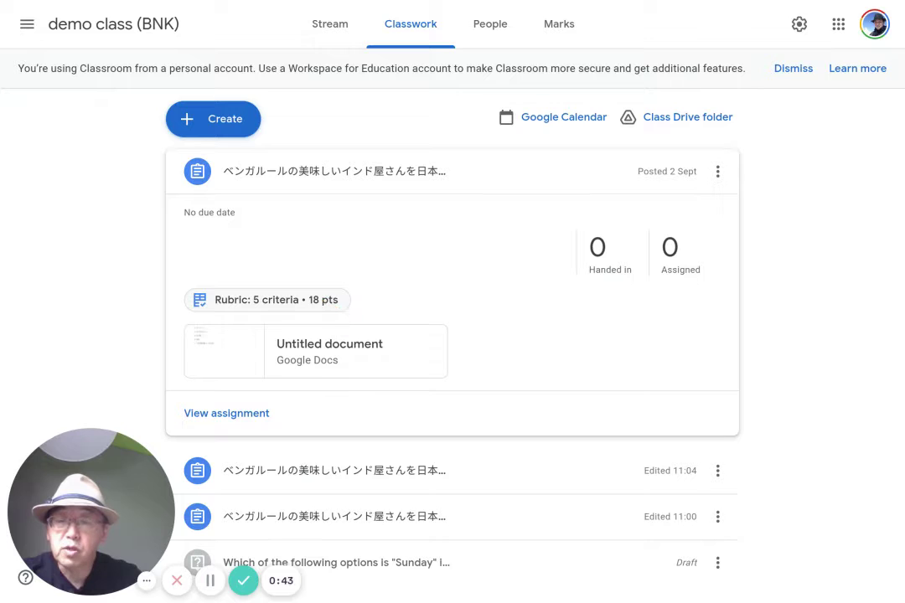
Step: Open the 5-criteria rubric of the first assignment, look over its criteria and switch the rubric to editing
click(323, 301)
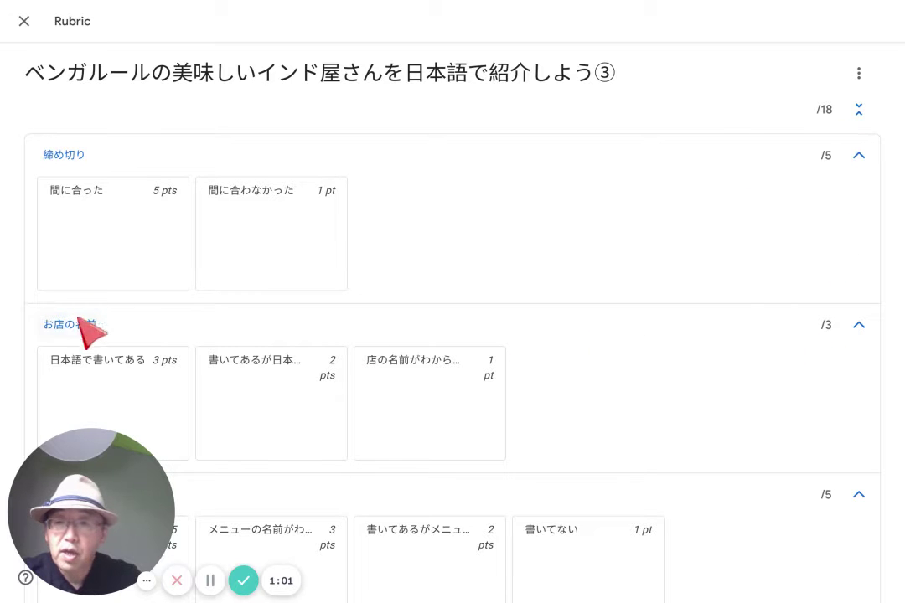
scroll(113, 339, down, 2)
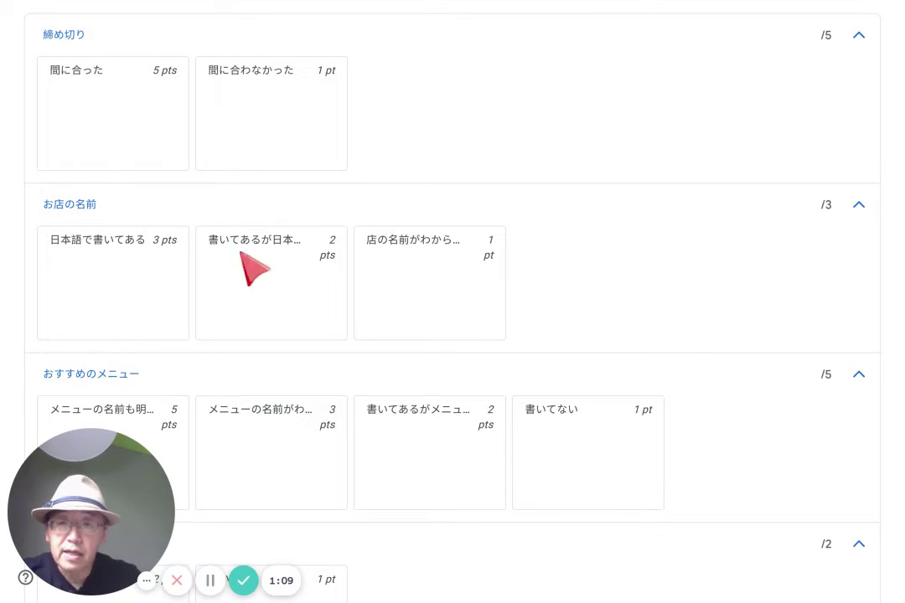
scroll(480, 237, up, 2)
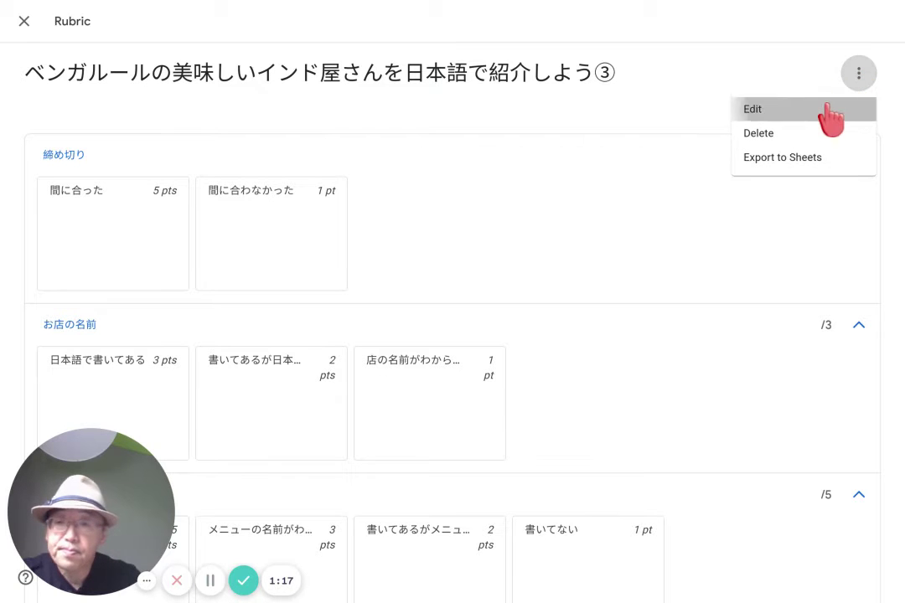
click(830, 110)
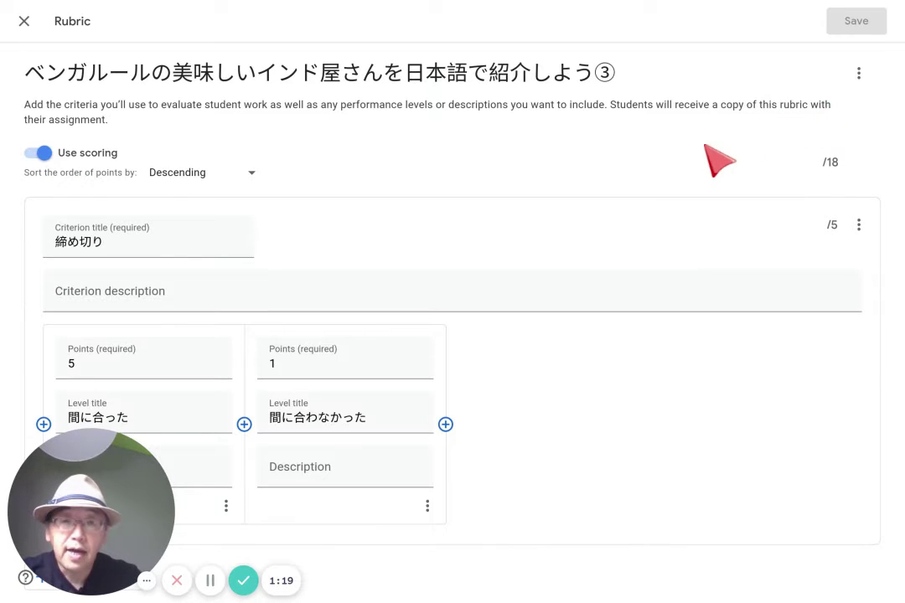
Step: Examine the points and level titles of the 締め切り and お店の名前 criteria in the rubric
scroll(697, 288, down, 2)
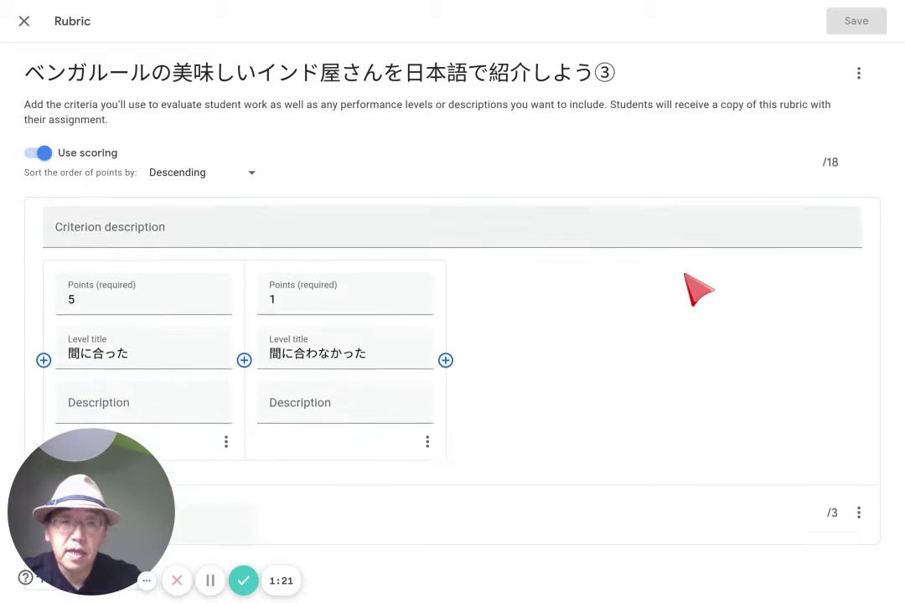
scroll(697, 288, up, 2)
scroll(697, 289, down, 5)
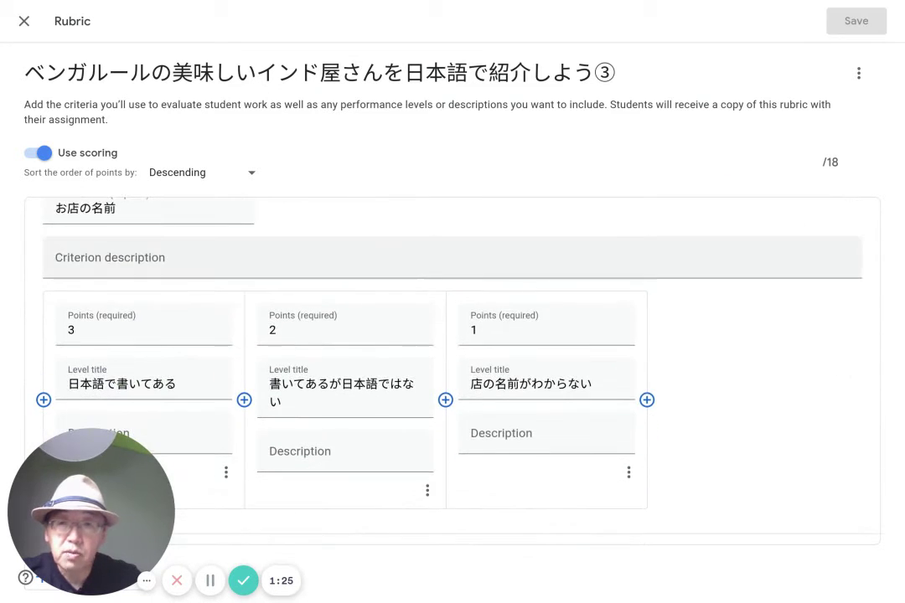
scroll(262, 277, up, 1)
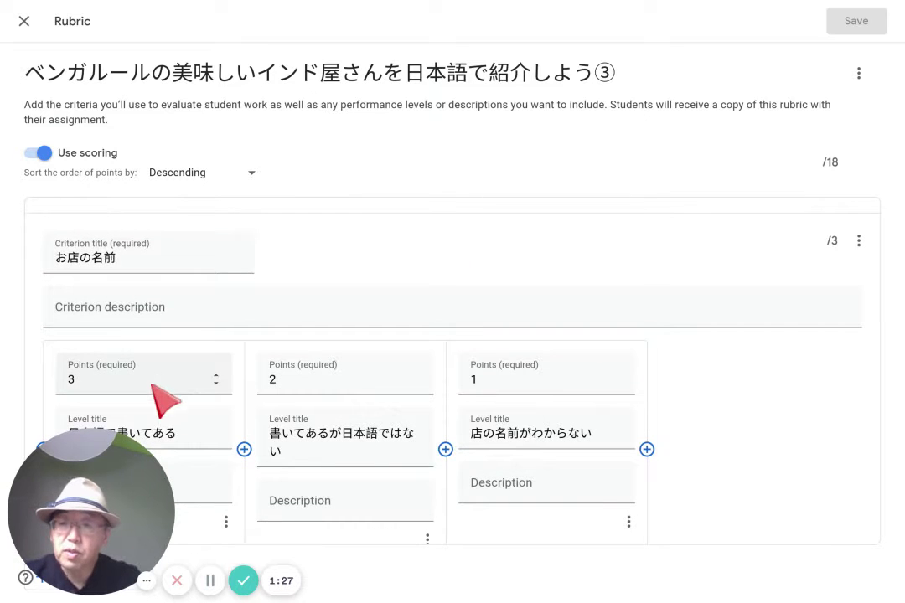
drag(112, 556, 711, 553)
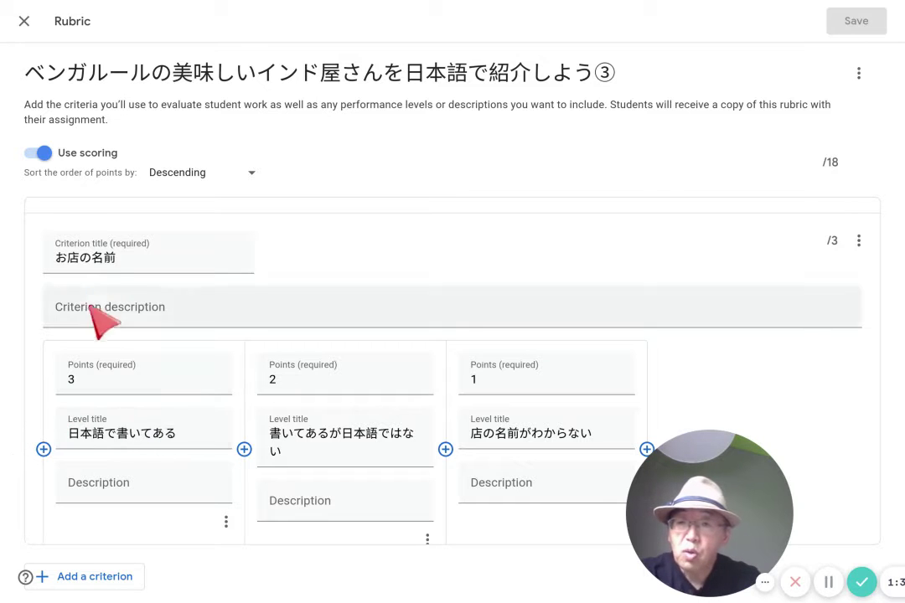
scroll(147, 368, down, 1)
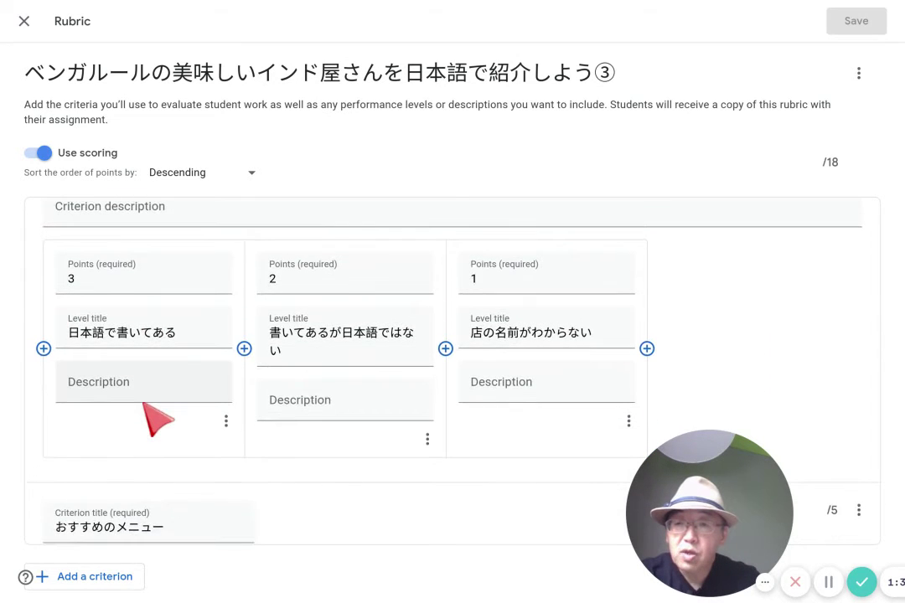
scroll(153, 419, up, 1)
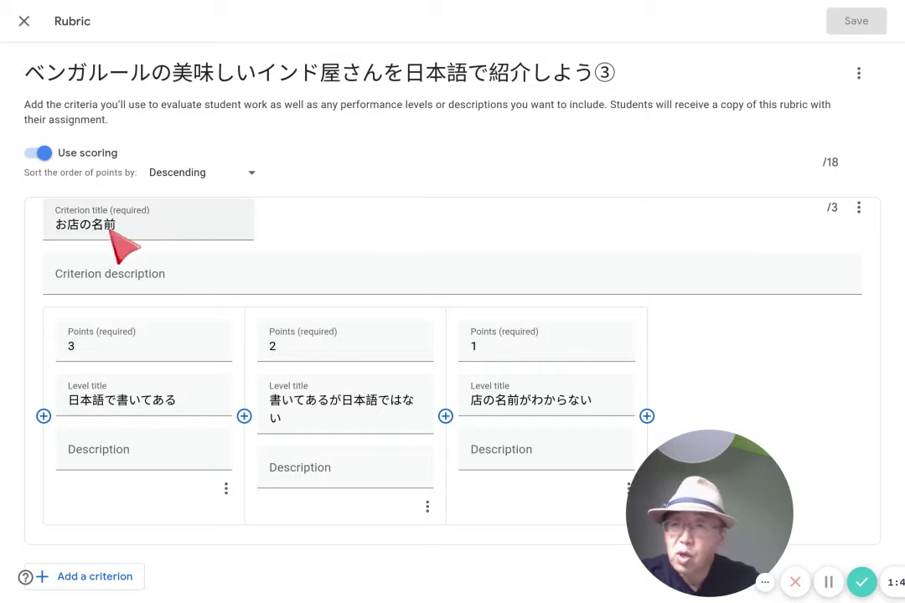
Step: Examine the four levels of the おすすめのメニュー criterion, reading the full level title of the 3-point level
scroll(90, 234, down, 4)
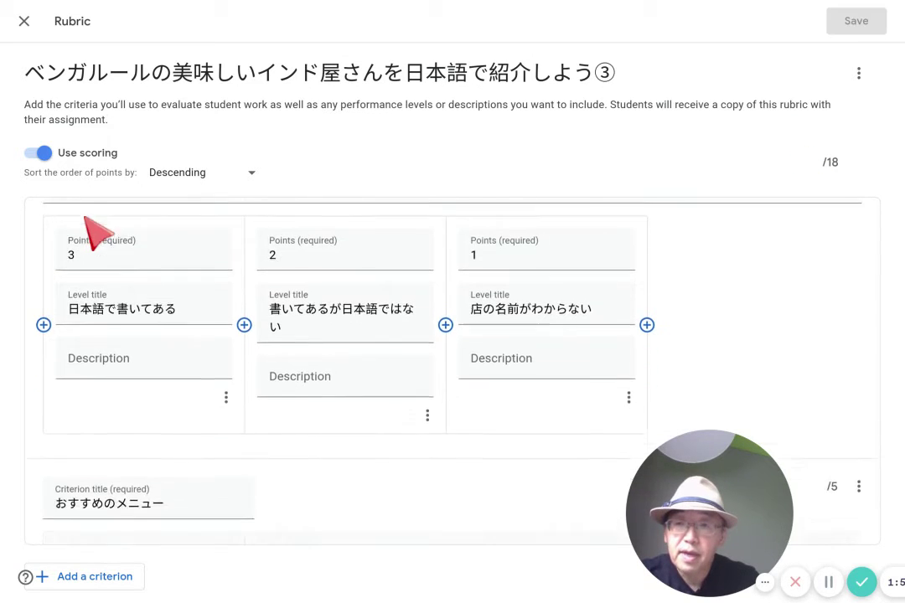
scroll(452, 369, down, 2)
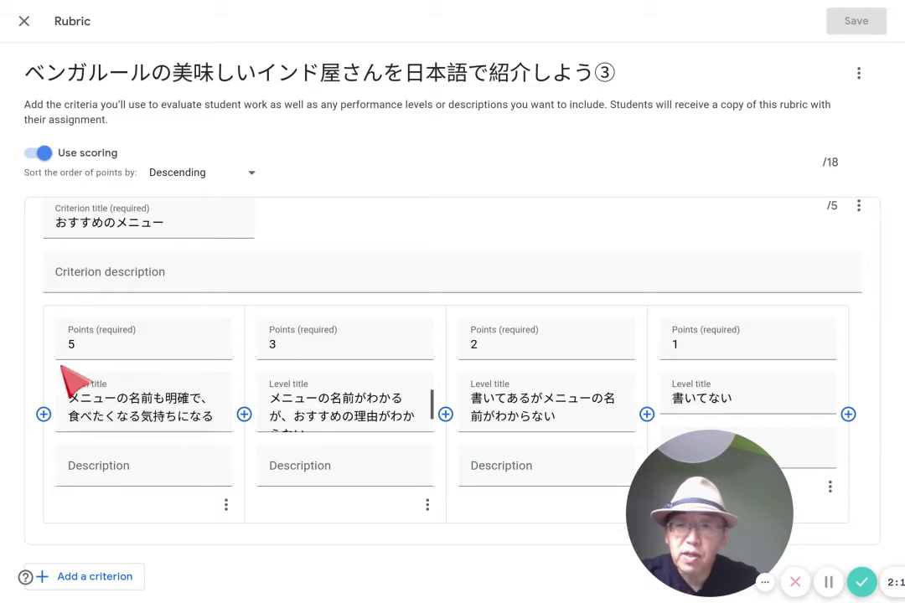
scroll(397, 422, down, 1)
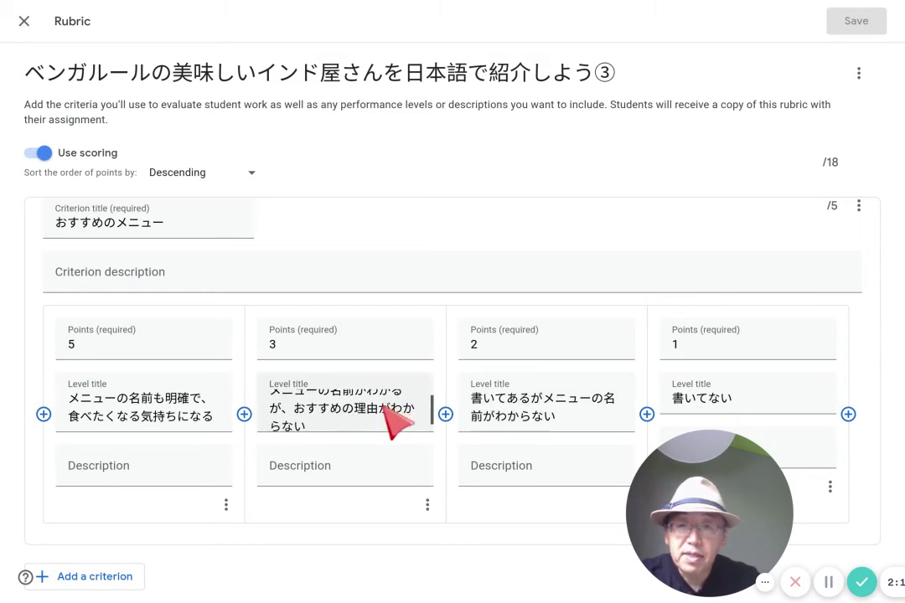
scroll(368, 410, up, 1)
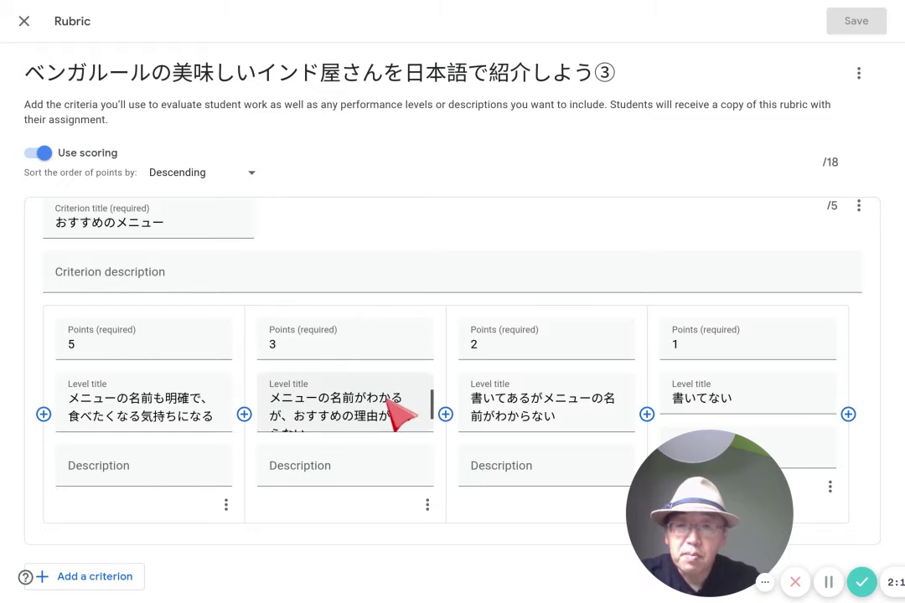
scroll(398, 414, down, 1)
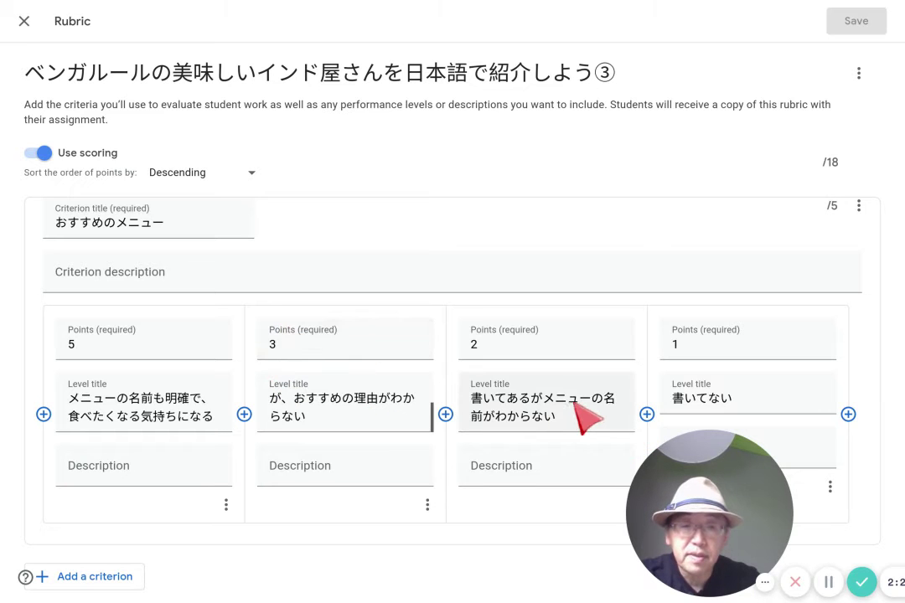
scroll(578, 415, up, 1)
scroll(578, 414, down, 2)
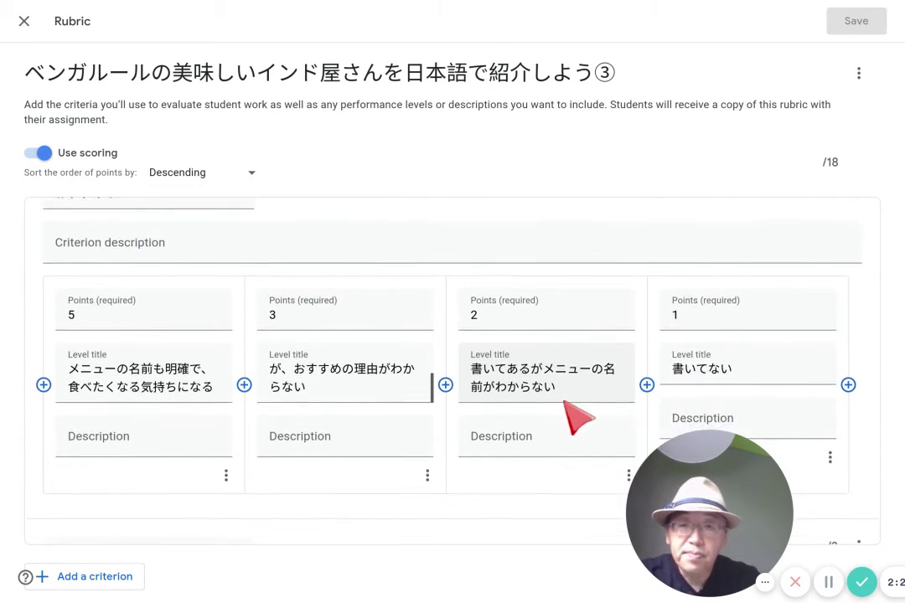
scroll(545, 385, up, 1)
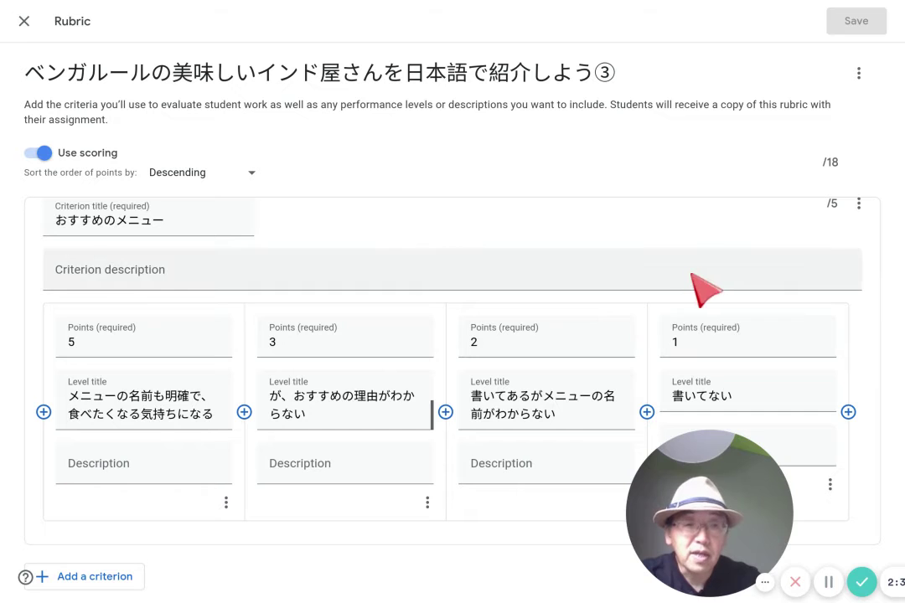
Step: Examine the points and level titles of the 写真 and 記事を書いた人の名前 criteria
scroll(688, 237, down, 5)
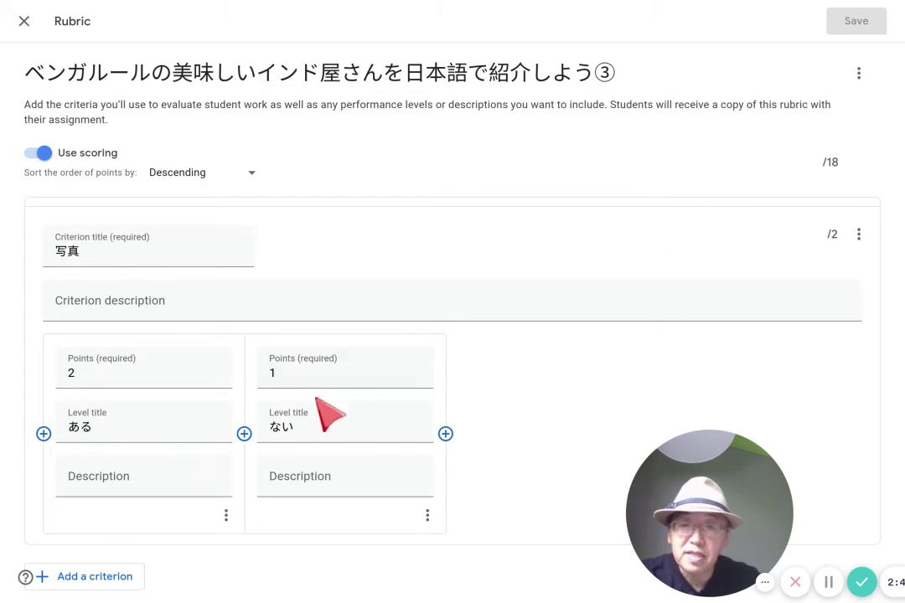
scroll(553, 387, down, 5)
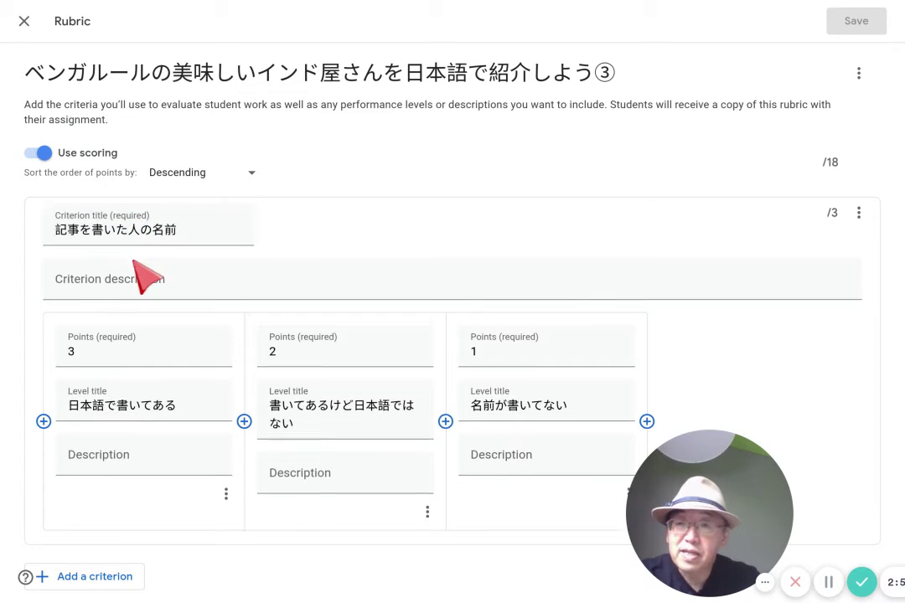
scroll(141, 264, down, 1)
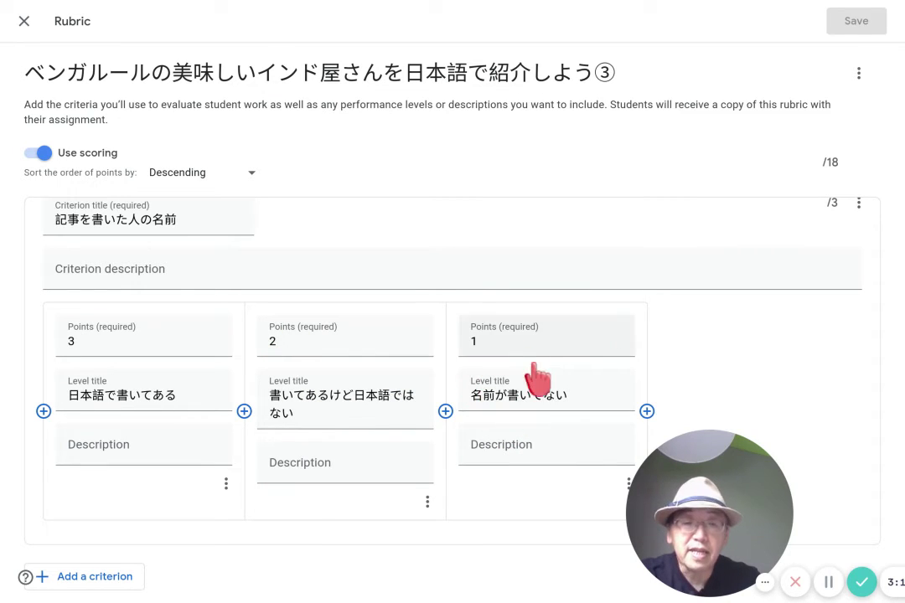
scroll(526, 365, up, 1)
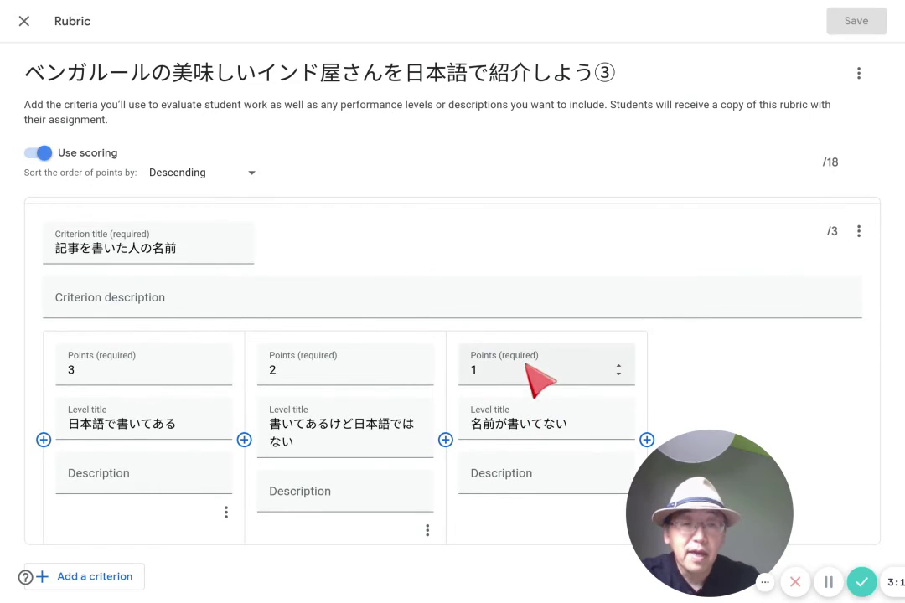
Step: Review the maximum points of each criterion from 記事を書いた人の名前 back to 締め切り, then look through the criteria again
scroll(838, 254, up, 4)
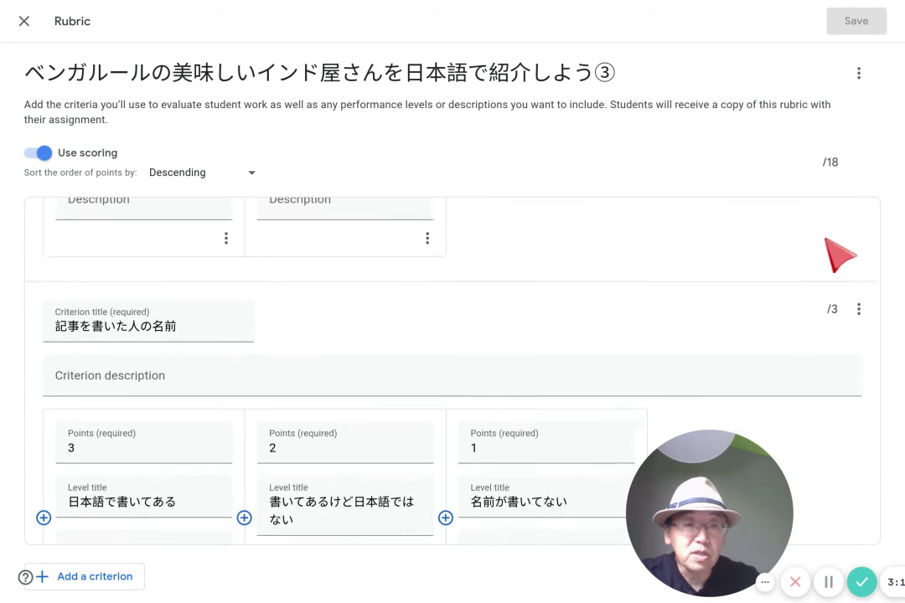
scroll(829, 335, up, 2)
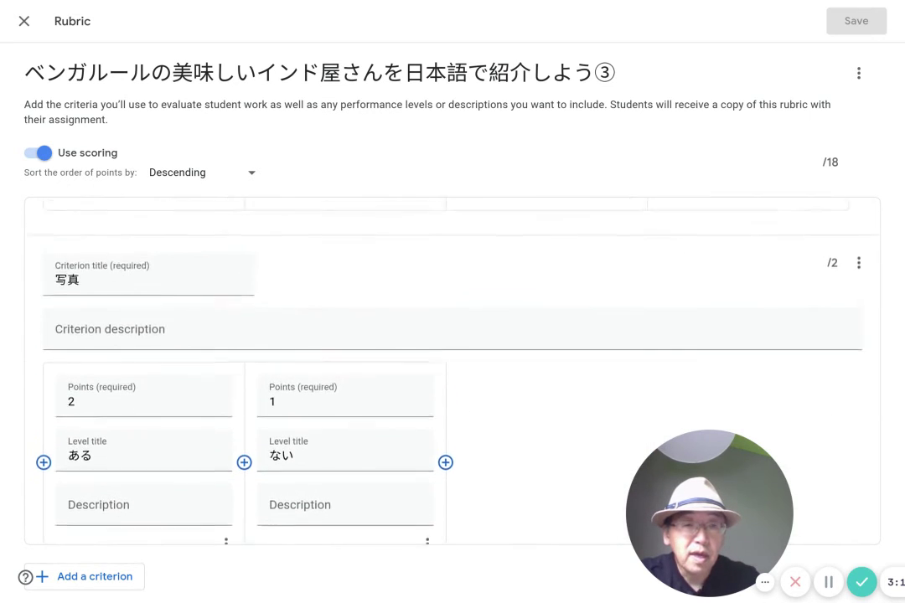
scroll(829, 329, up, 4)
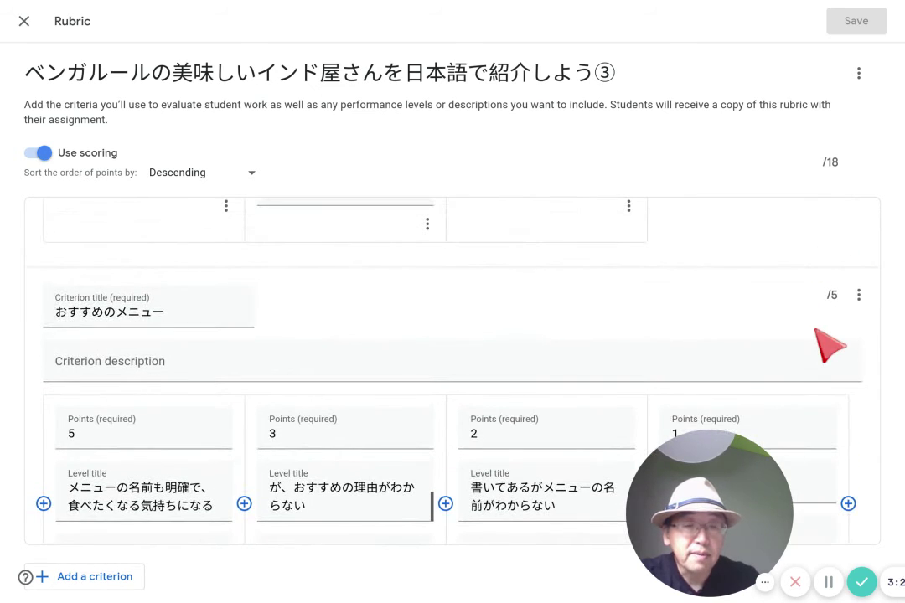
scroll(827, 347, up, 5)
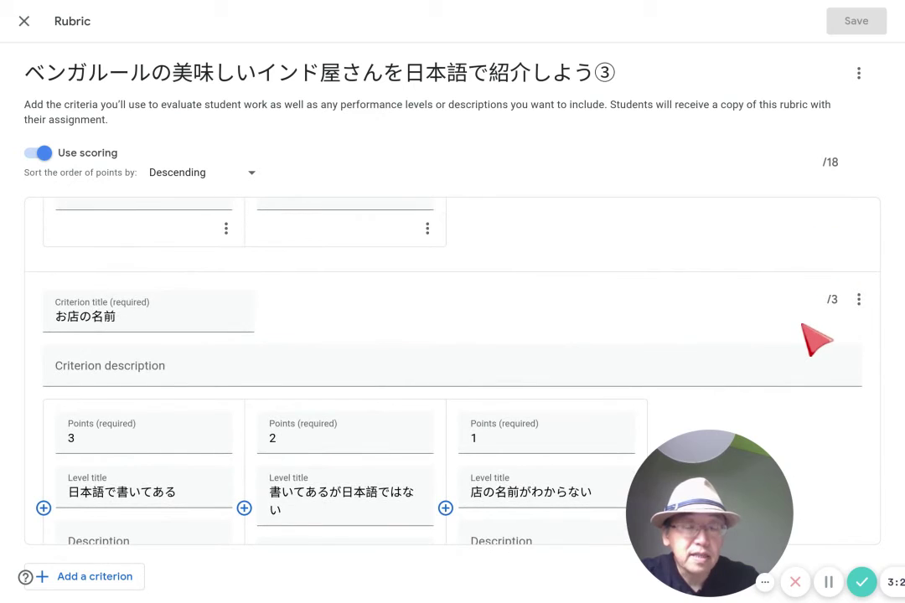
scroll(828, 344, up, 5)
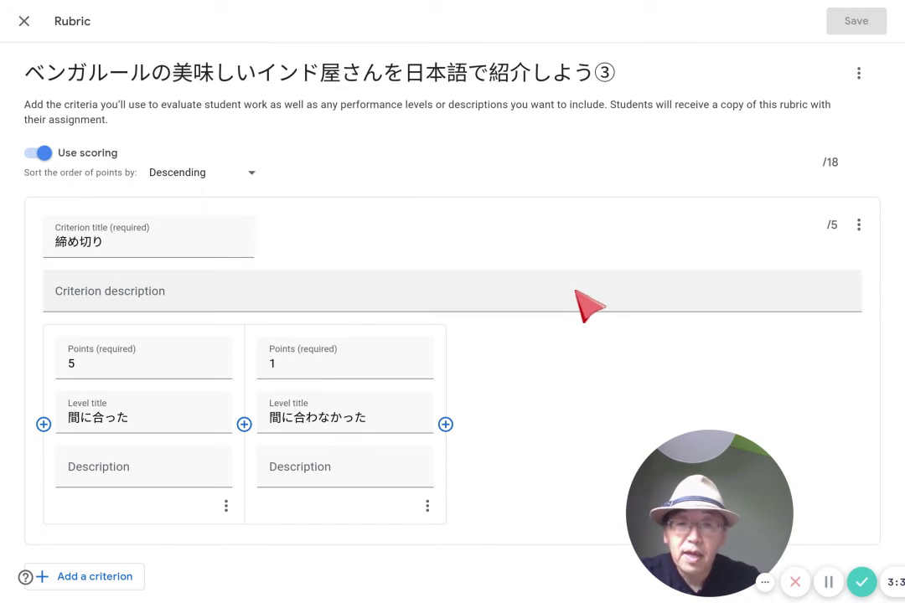
scroll(589, 304, down, 5)
scroll(591, 308, down, 6)
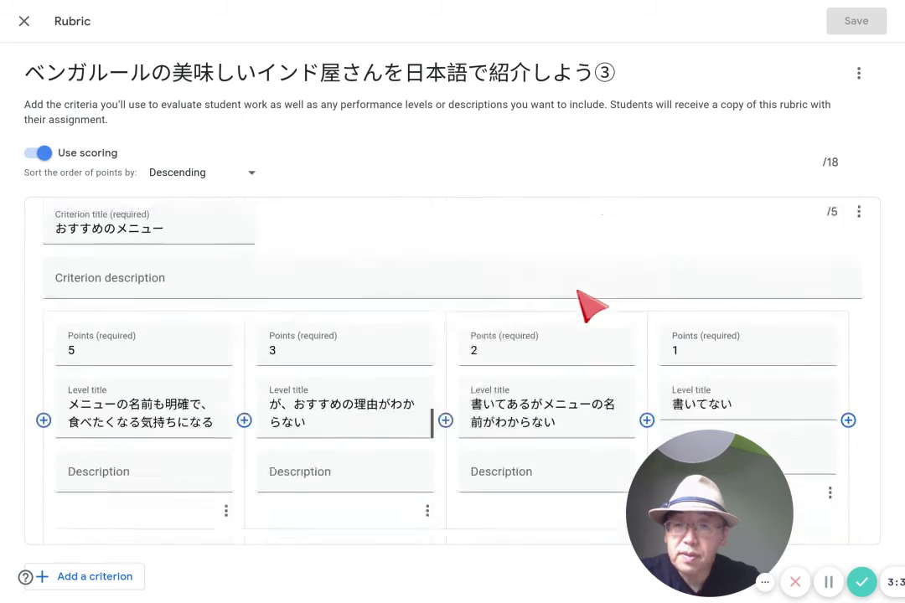